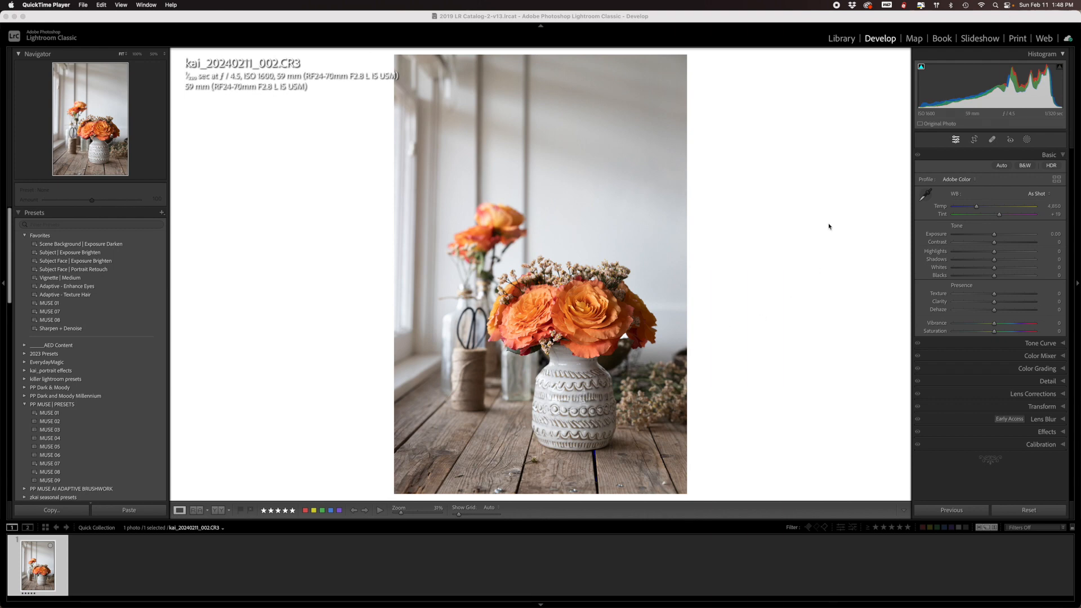
- Crop the photo to a 4 x 5 / 8 x 10 aspect ratio and shift the frame lower around the flowers and vase
click(974, 139)
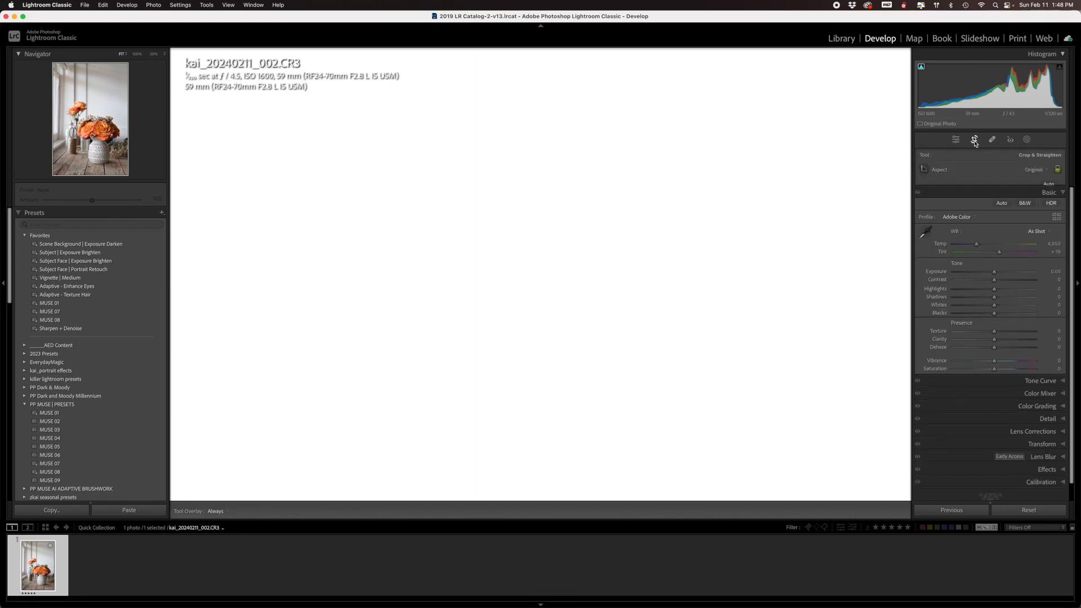
click(1031, 171)
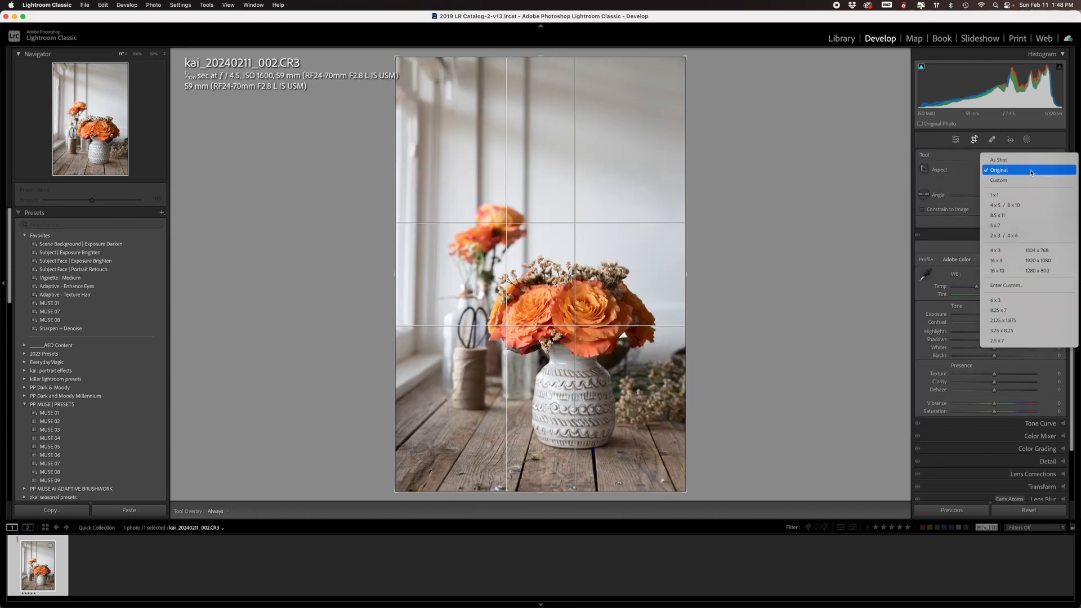
click(1014, 205)
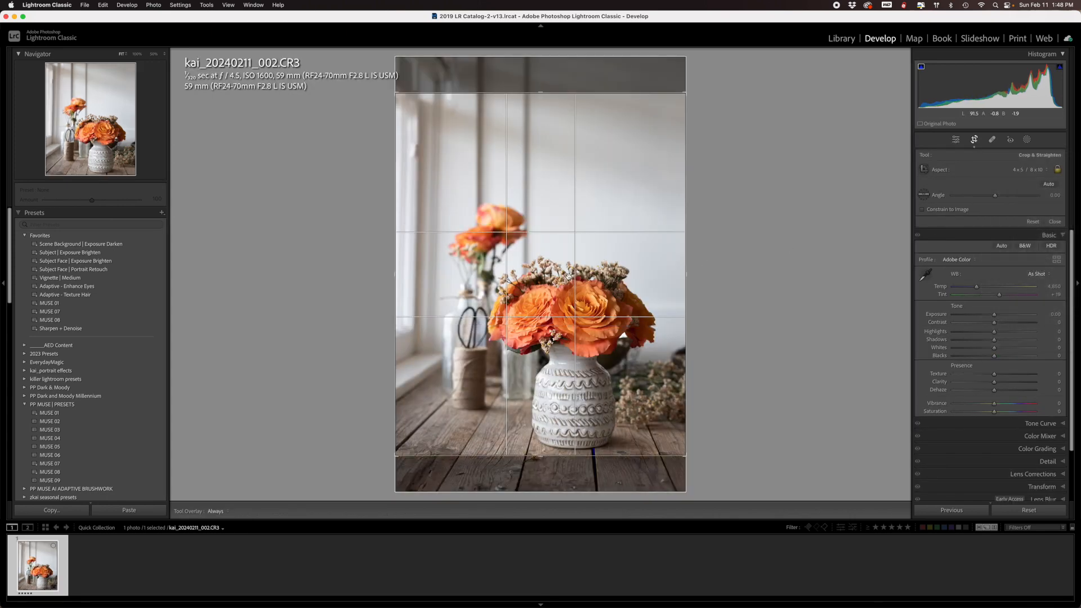
drag(589, 303, 590, 280)
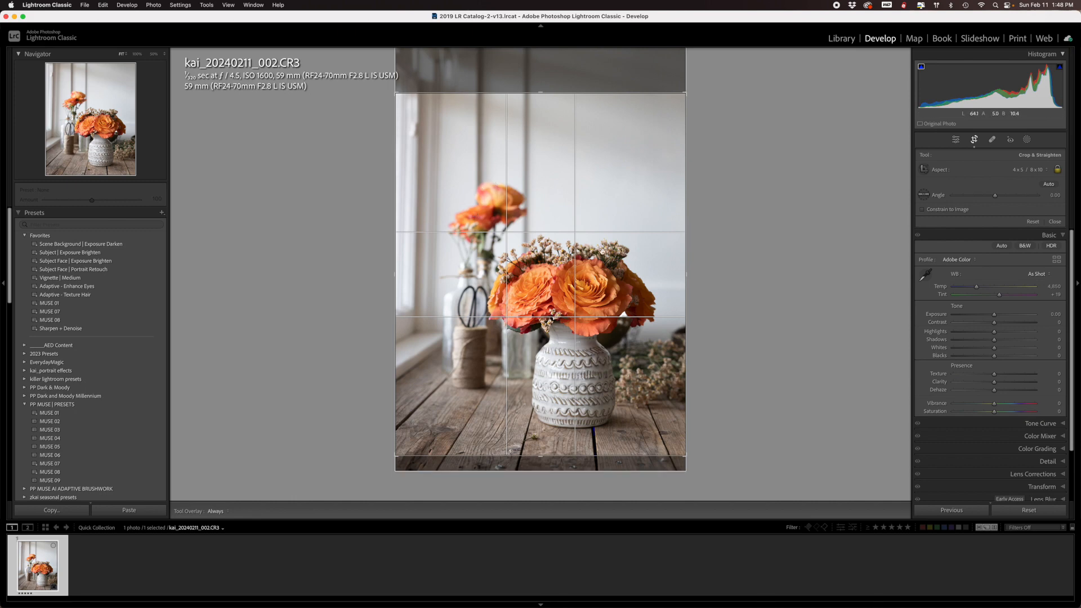
- Correct the photo's perspective with the Auto Upright transform
scroll(1032, 439, down, 3)
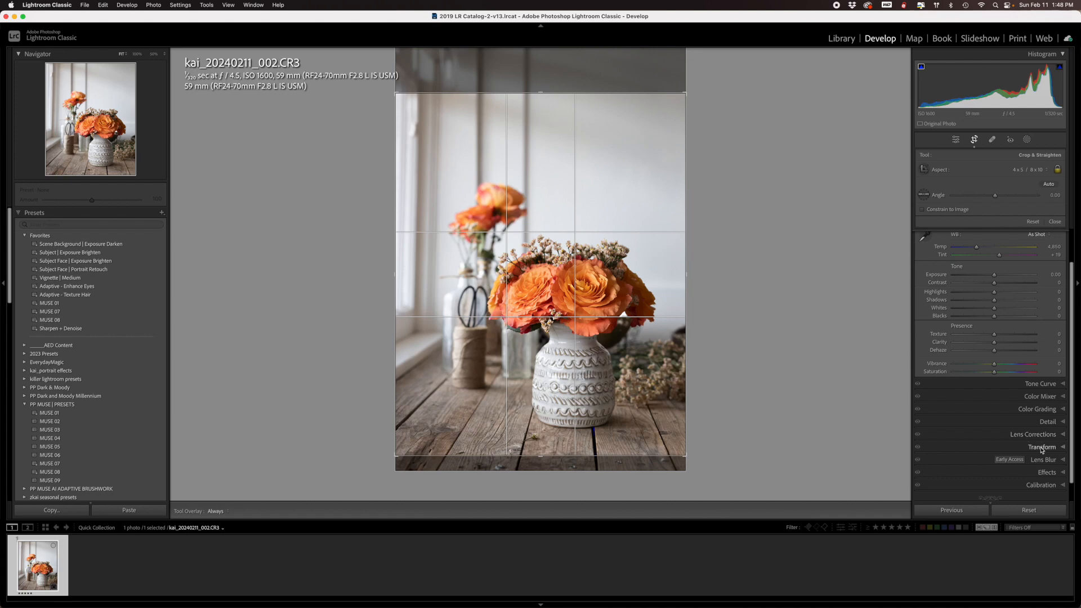
click(1041, 448)
click(998, 339)
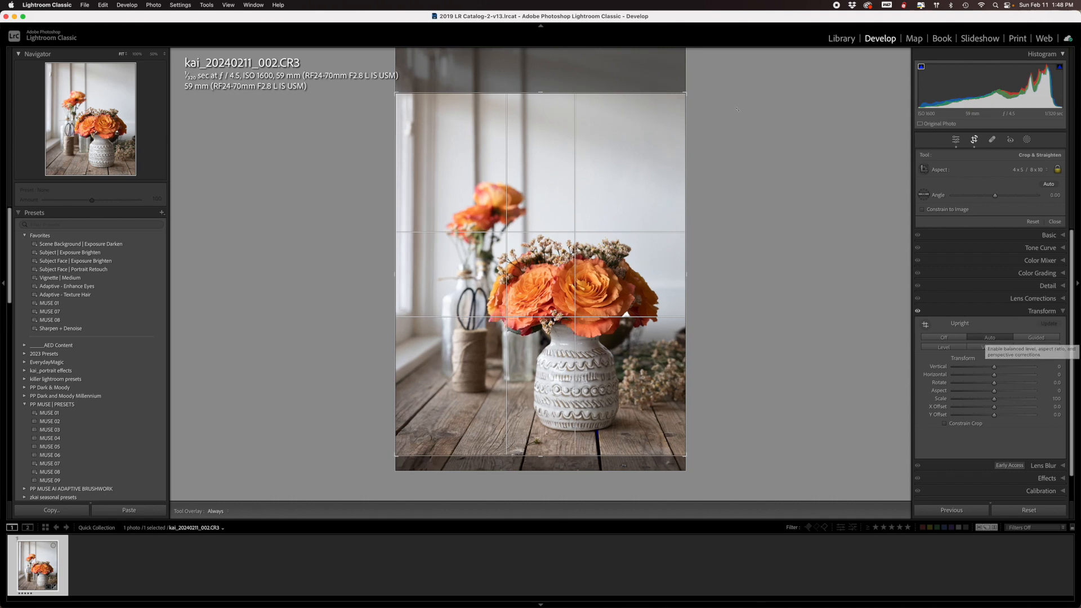
- Tighten the crop slightly around the flowers and vase, keeping its aspect ratio, and apply it
drag(685, 99, 684, 100)
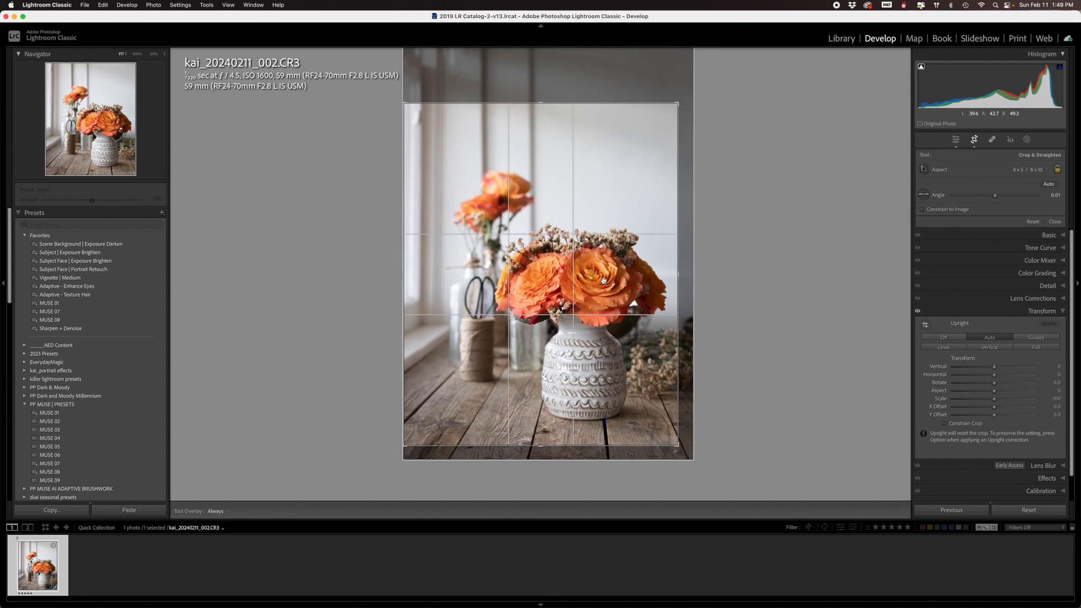
key(Return)
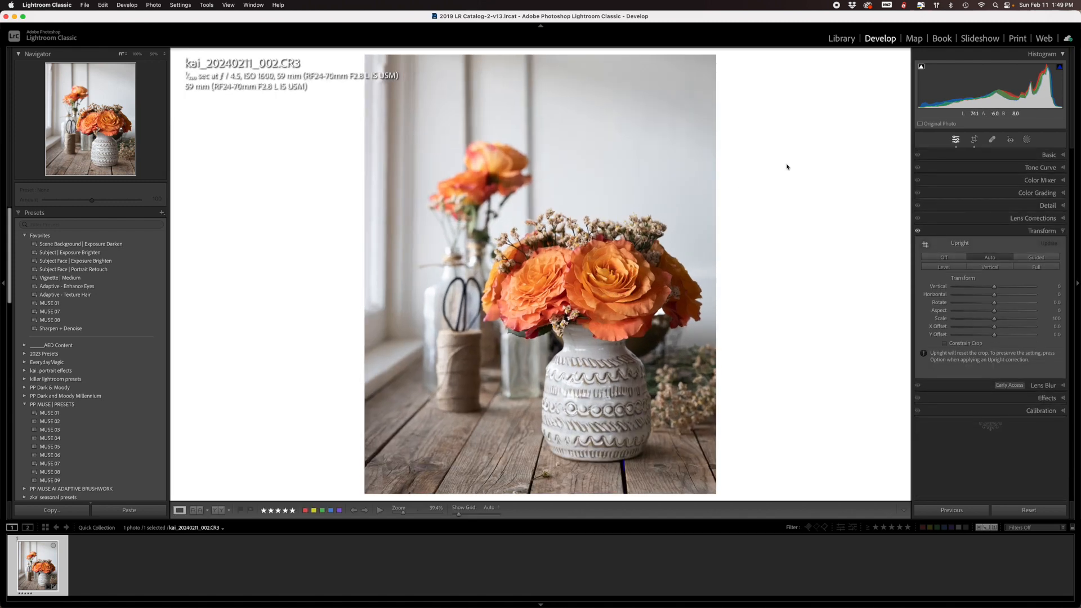
click(974, 140)
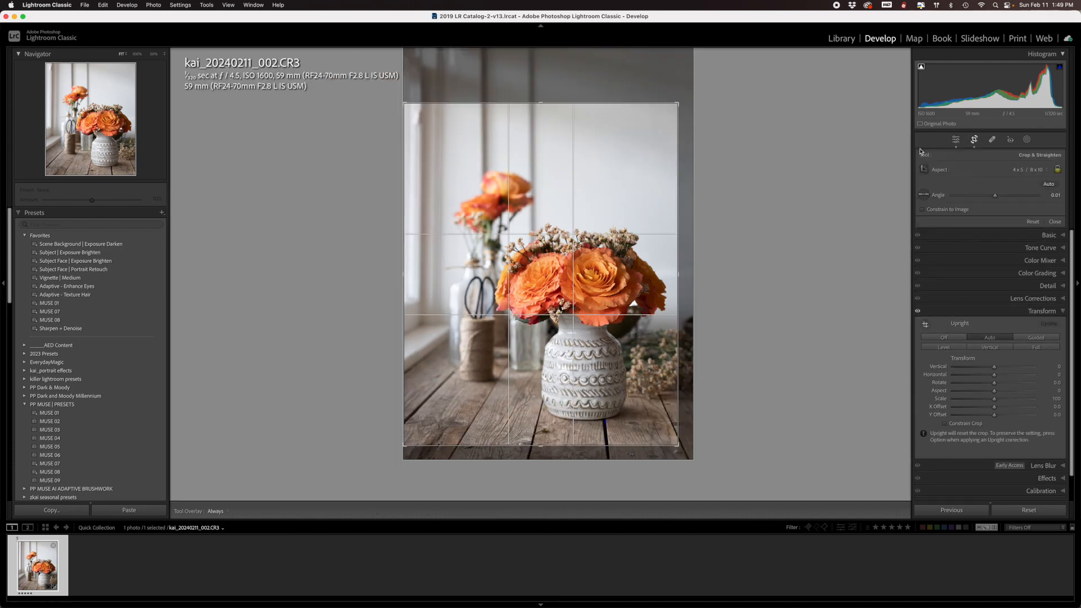
drag(687, 102, 689, 100)
key(Return)
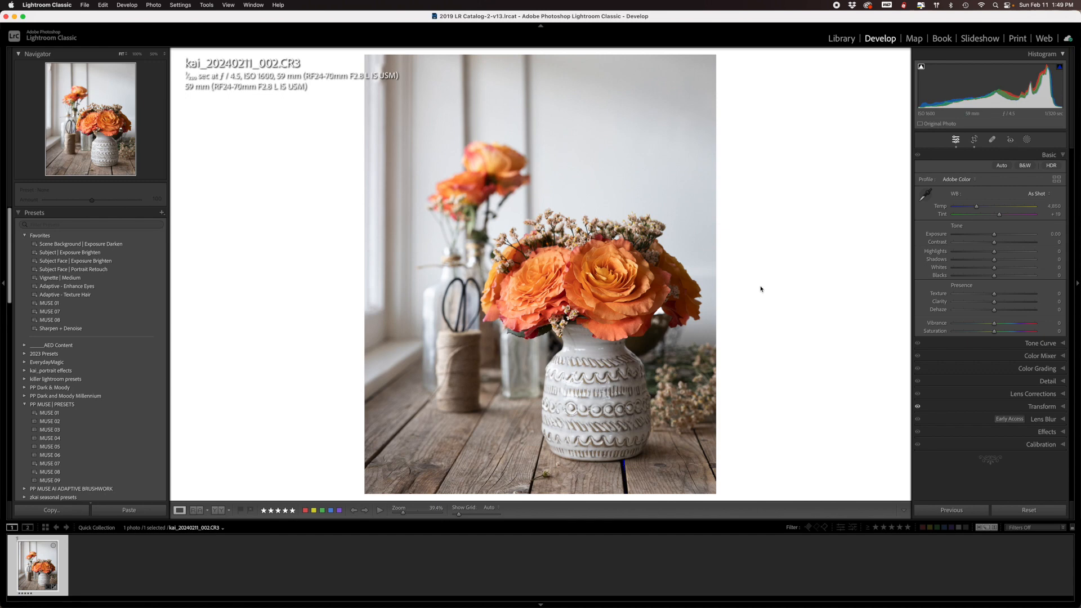
- Set the white balance from the neutral window sill beside the bottles, and apply the MUSE 08 preset
click(925, 196)
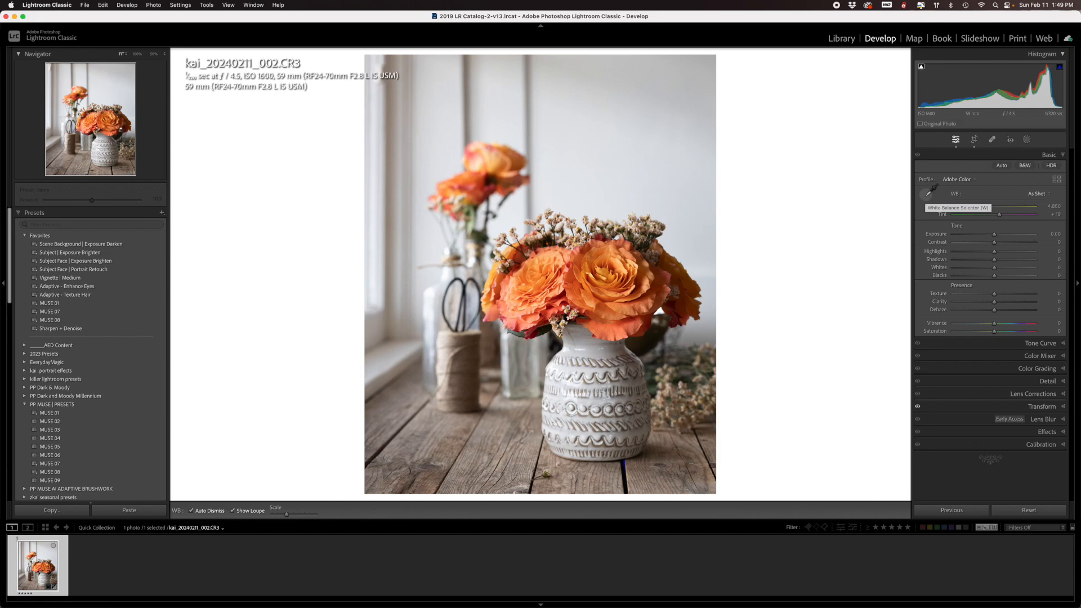
click(383, 363)
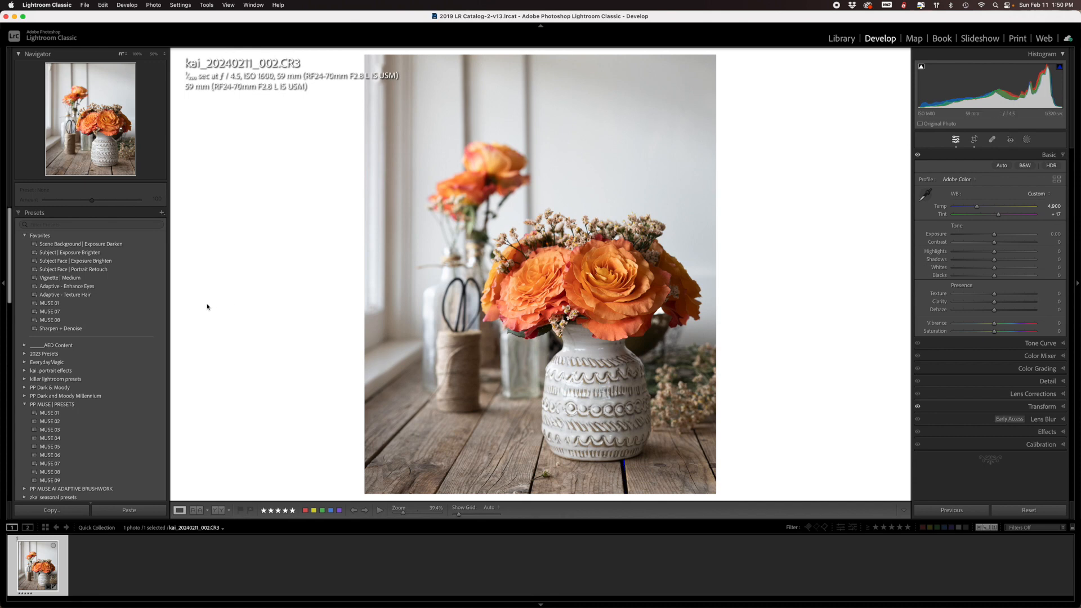
click(57, 320)
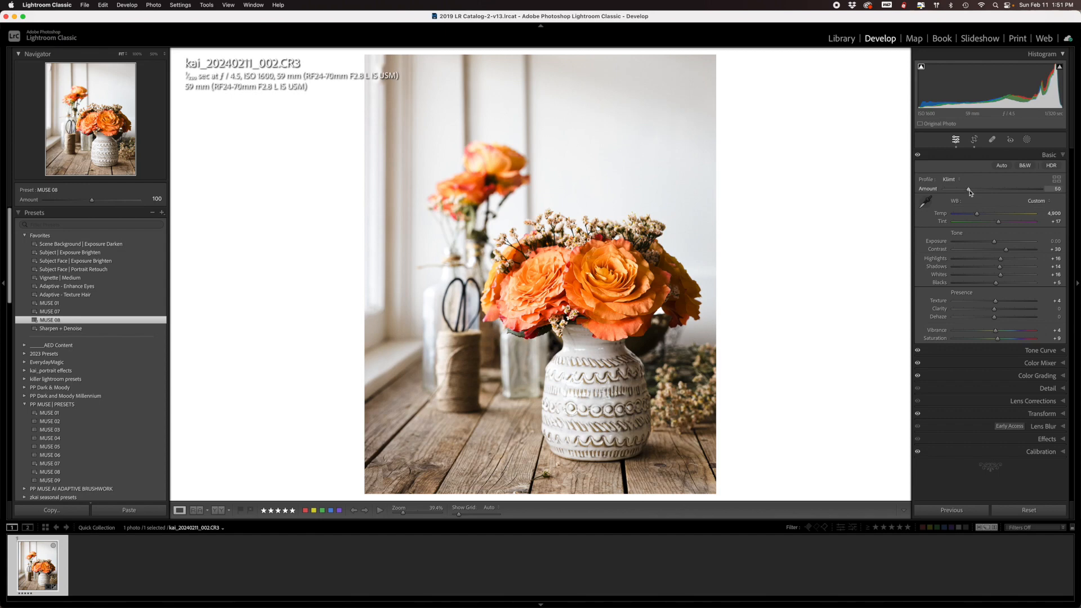
- Increase the Klimt profile amount to 145
drag(970, 193, 1003, 191)
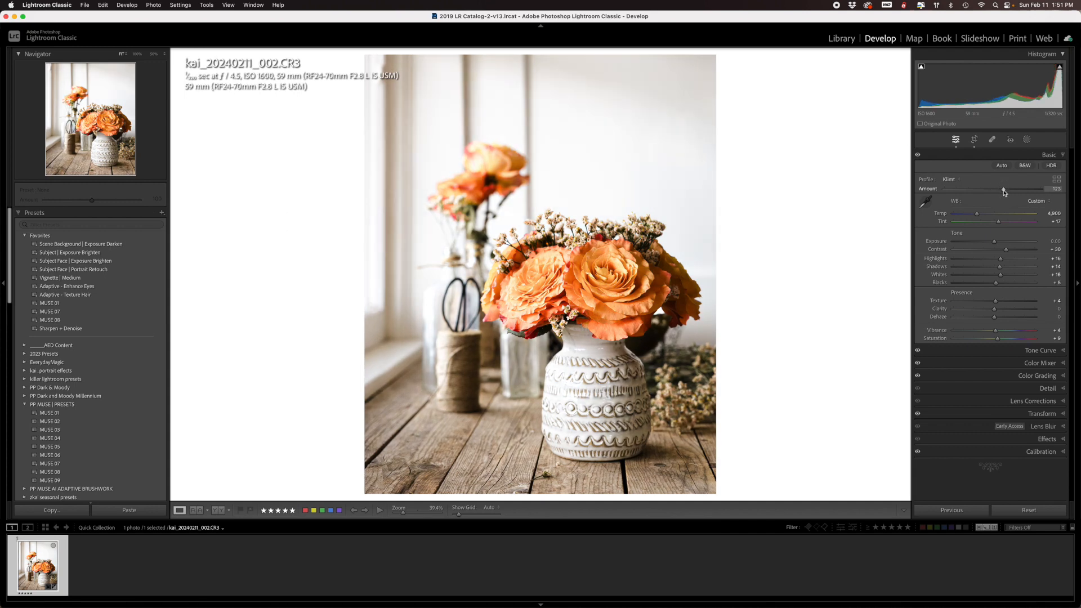
drag(1005, 192, 1009, 192)
drag(1007, 190, 1015, 192)
- Lower the exposure to -0.35, raise texture and clarity slightly, and reduce the saturation
drag(993, 242, 991, 244)
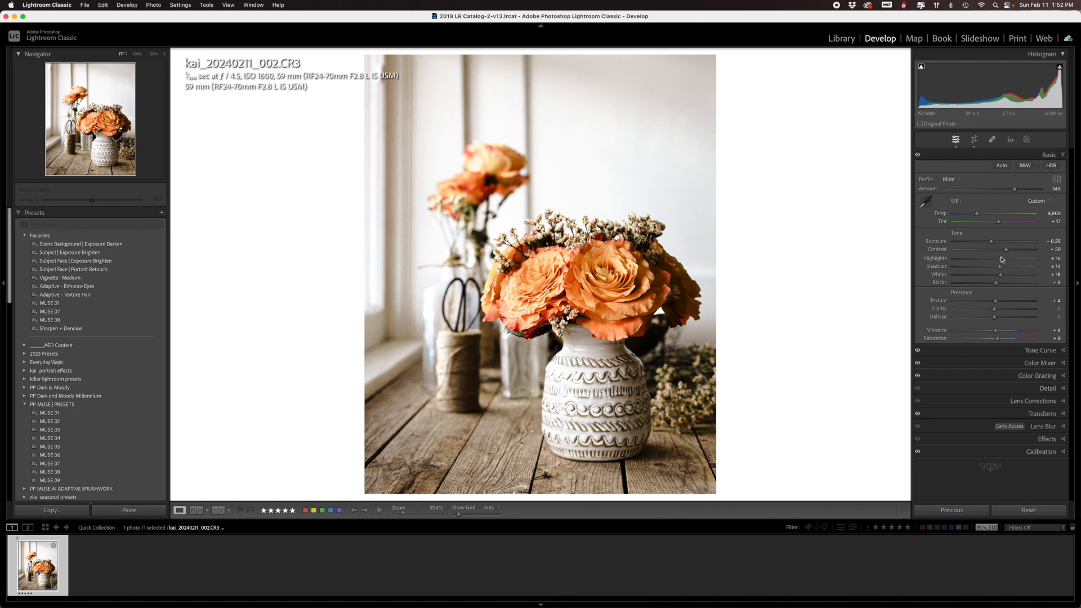
drag(994, 302, 1000, 303)
drag(995, 309, 998, 311)
drag(998, 341, 992, 342)
- Lift the black point of the tone curve slightly to fade the shadows, and compare the photo with and without the curve
click(1062, 350)
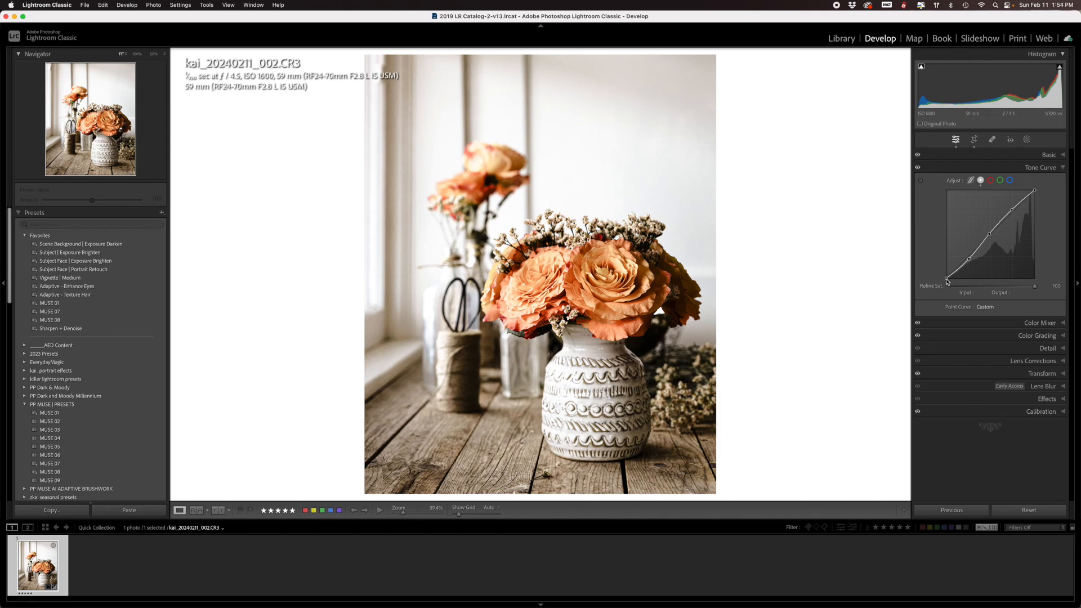
drag(946, 279, 941, 267)
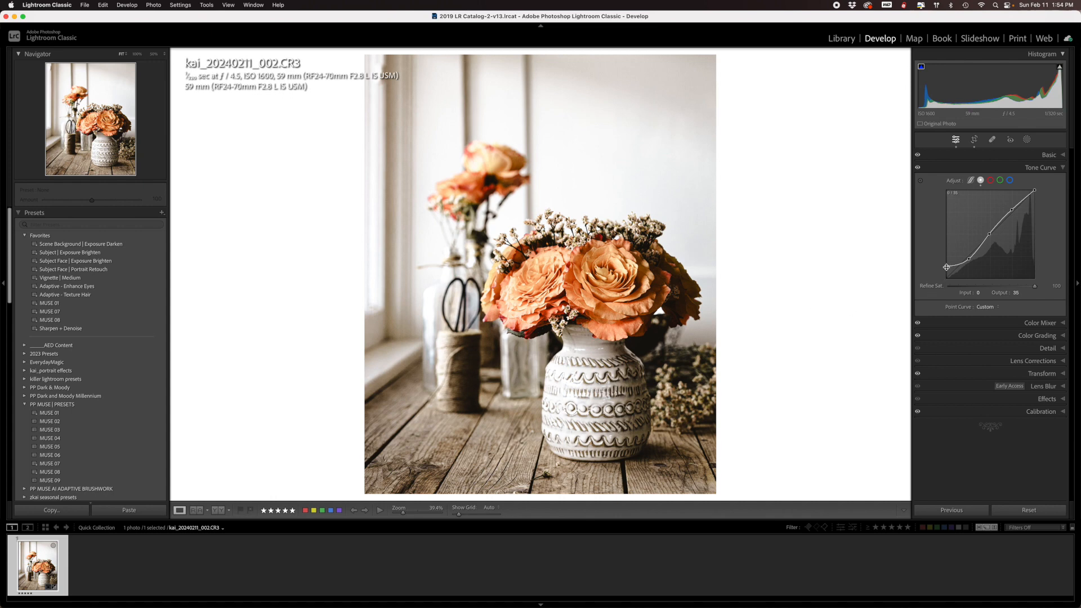
drag(948, 270, 940, 273)
click(917, 168)
click(1063, 169)
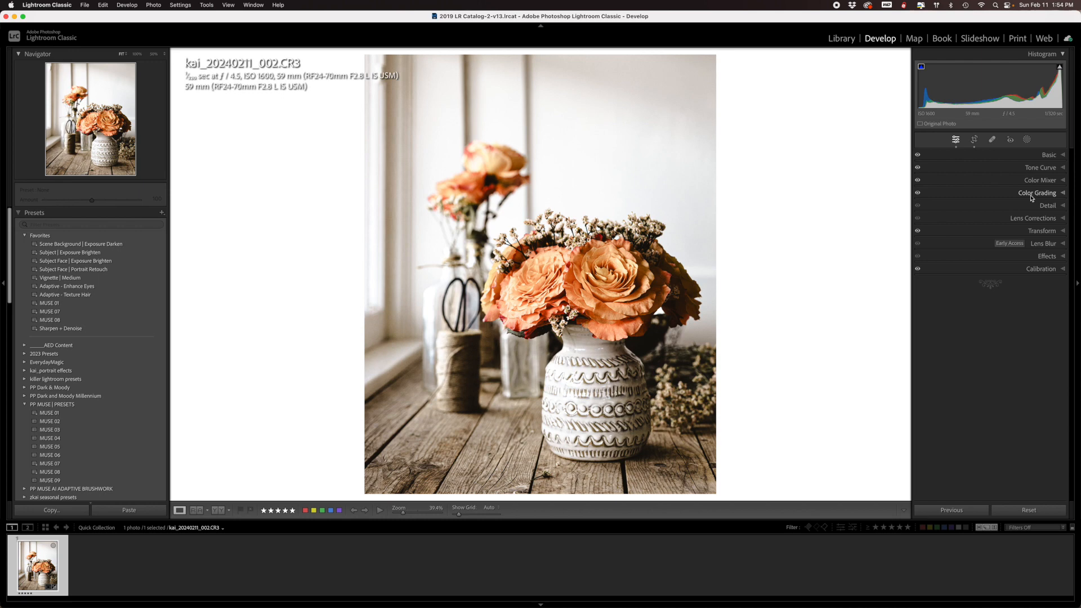
- Sharpen the photo with an amount of 108, using masking of 85 to limit it to the edges
click(1062, 206)
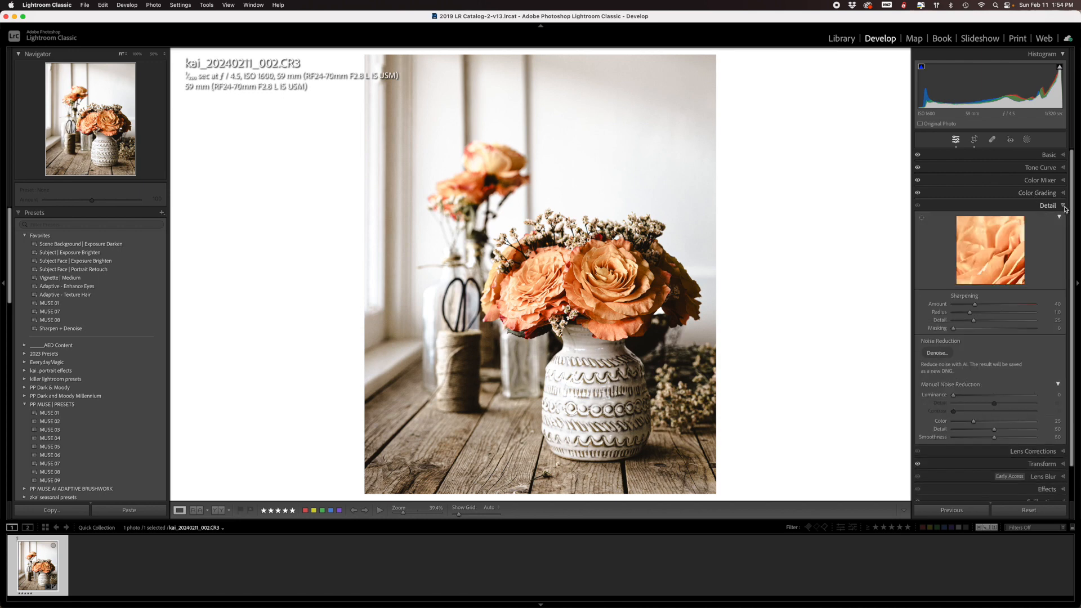
click(1013, 305)
drag(1014, 306, 1012, 306)
drag(954, 331, 1021, 331)
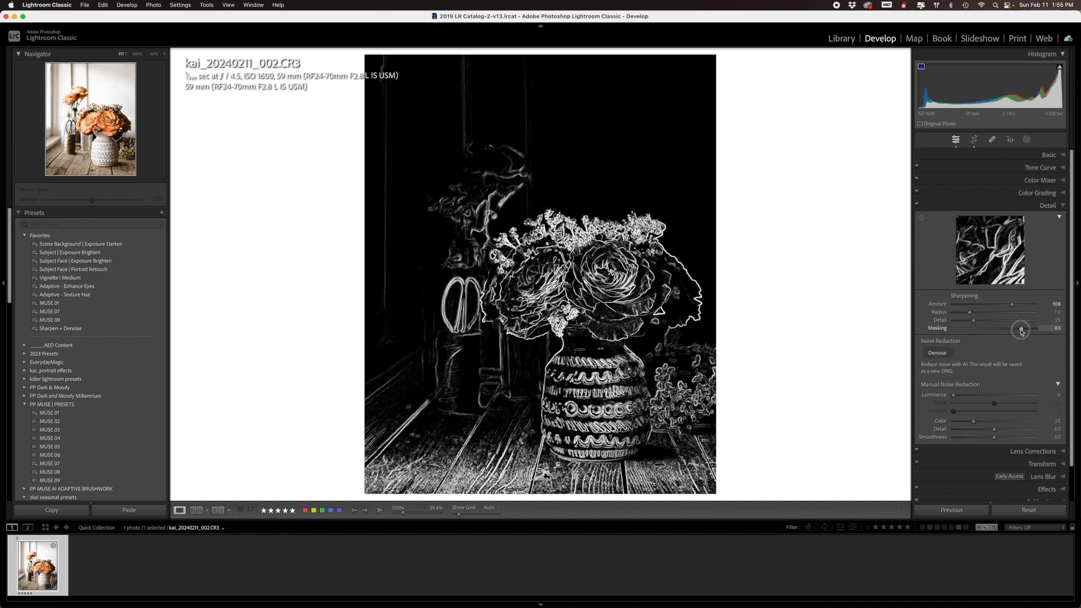
drag(1021, 331, 1024, 332)
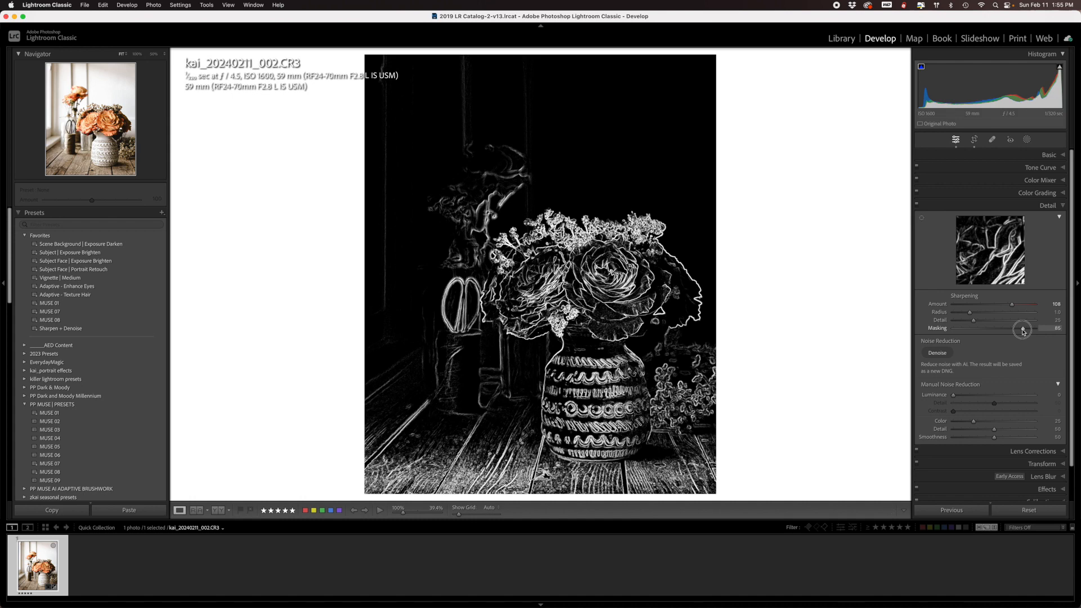
drag(1023, 331, 1023, 331)
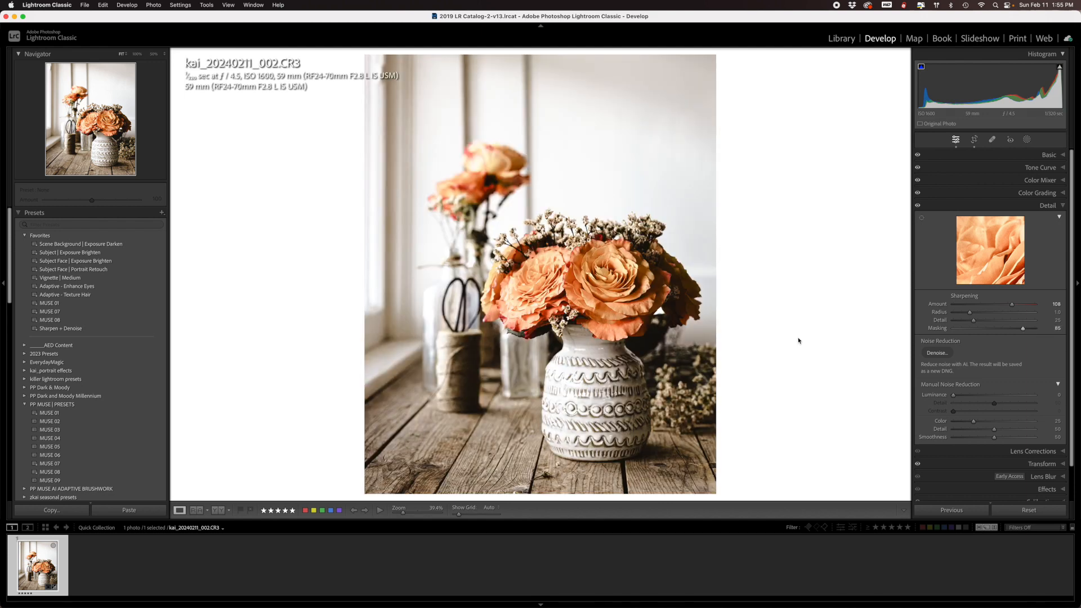
- Raise the manual luminance noise reduction and open the lens correction settings
click(985, 396)
click(1033, 453)
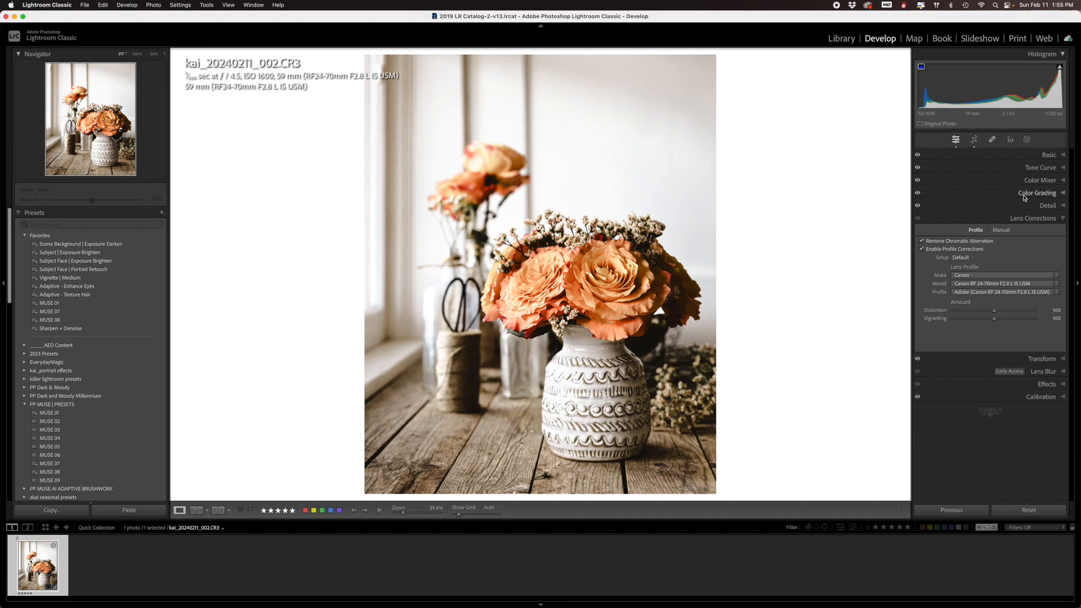
- Color grade the midtones with a warm orange tint of hue 37 and saturation 5, and set their luminance to -17
click(1063, 193)
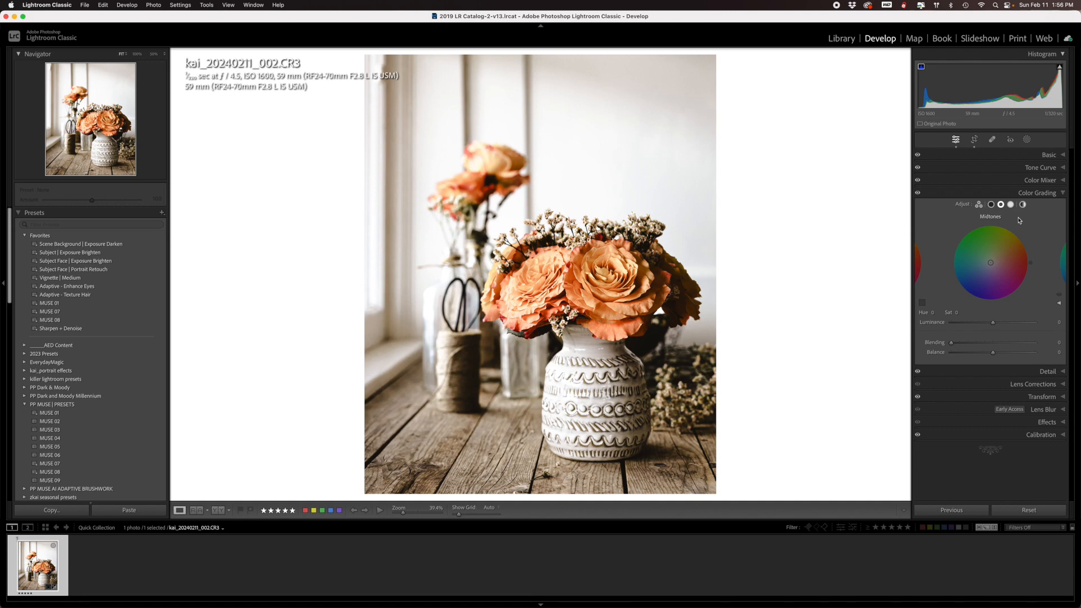
click(978, 204)
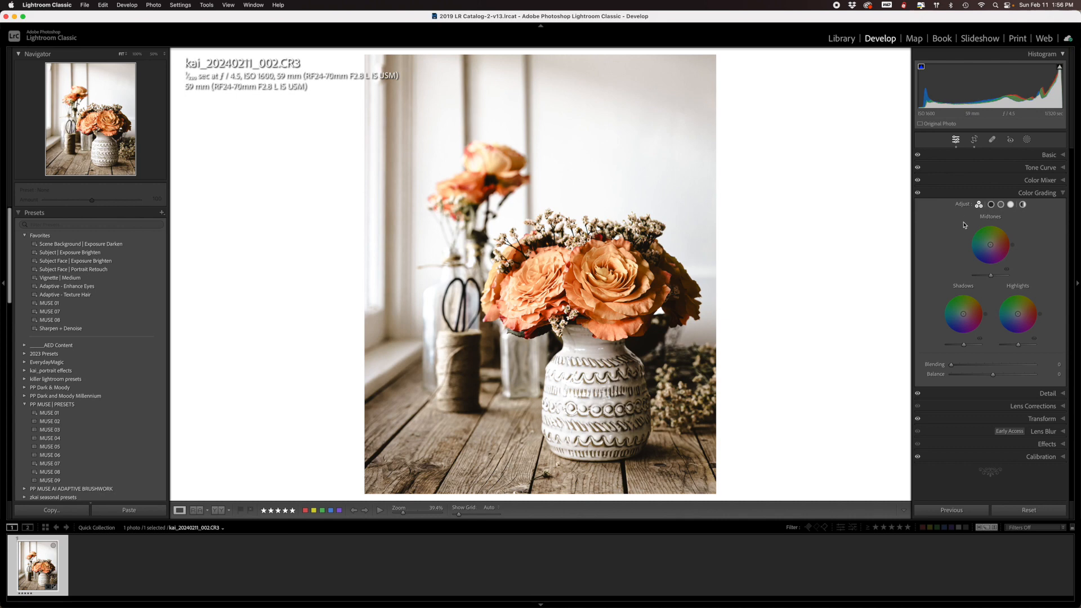
click(1001, 206)
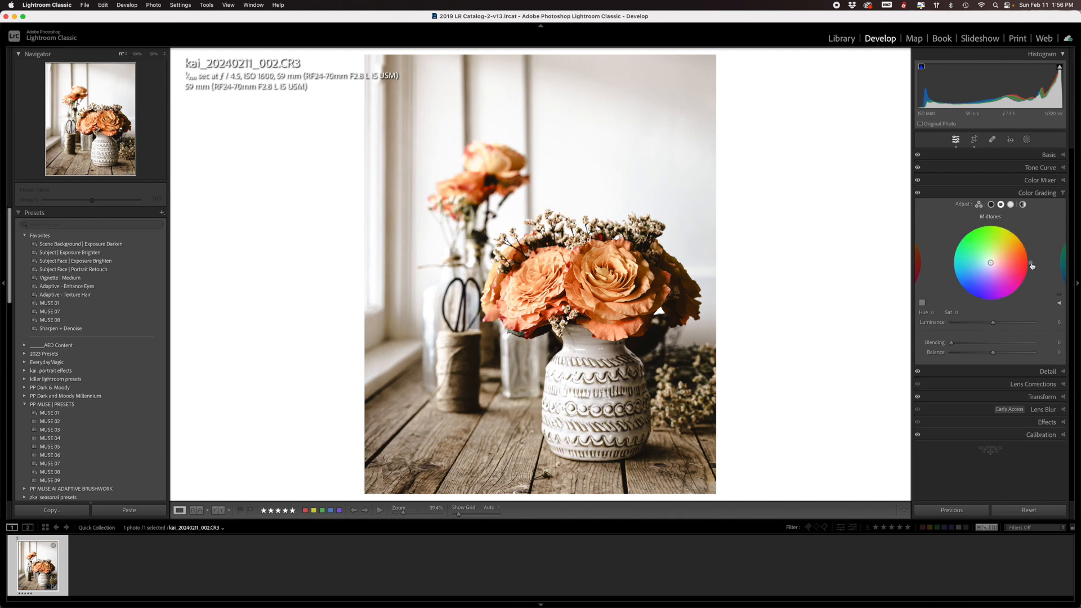
drag(1029, 253, 1027, 247)
drag(991, 265, 990, 262)
drag(991, 261, 1017, 242)
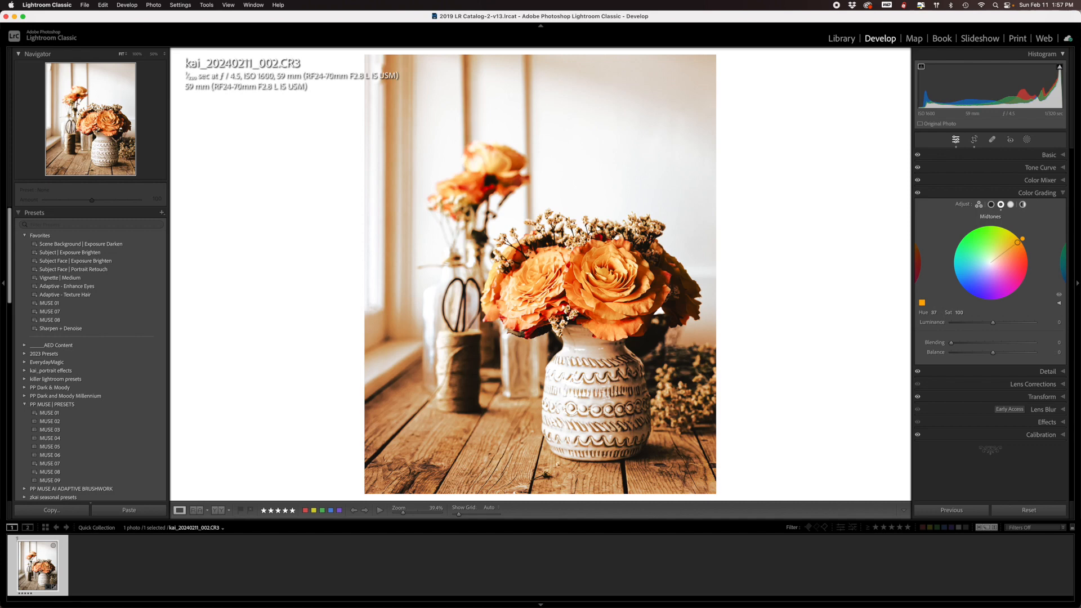
drag(1017, 242, 992, 261)
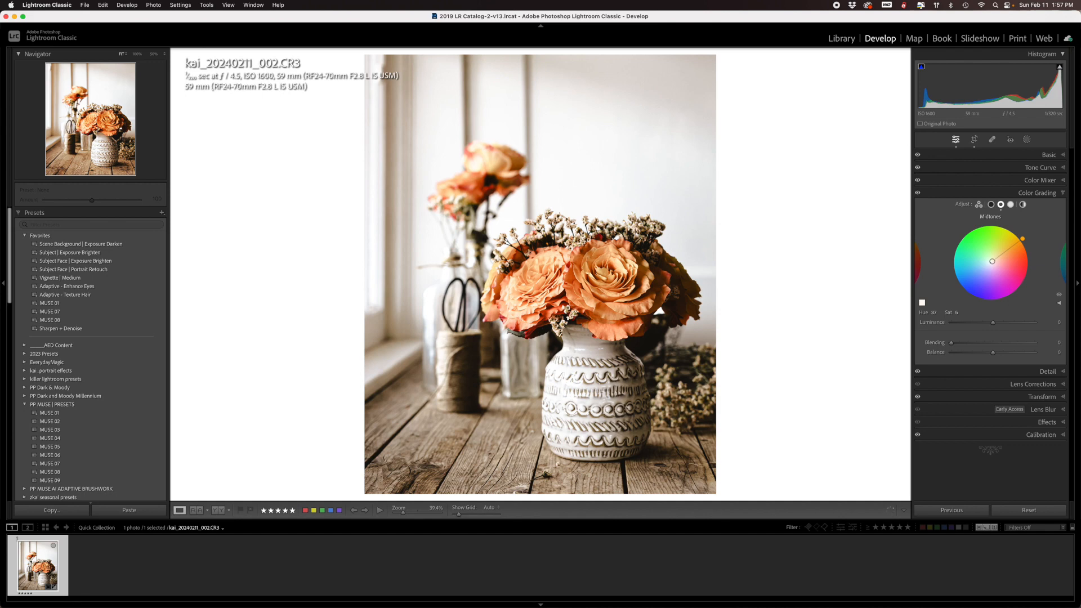
drag(991, 262, 992, 261)
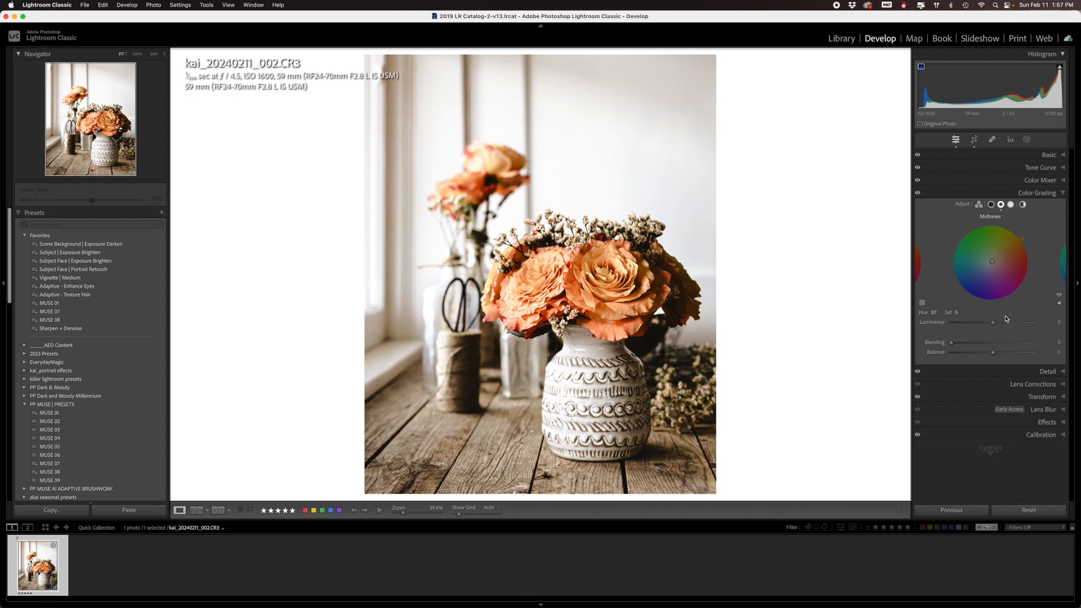
drag(993, 325, 986, 326)
- Tint the shadows a warm orange with a hue of about 39 and saturation 5
drag(1030, 263, 1027, 245)
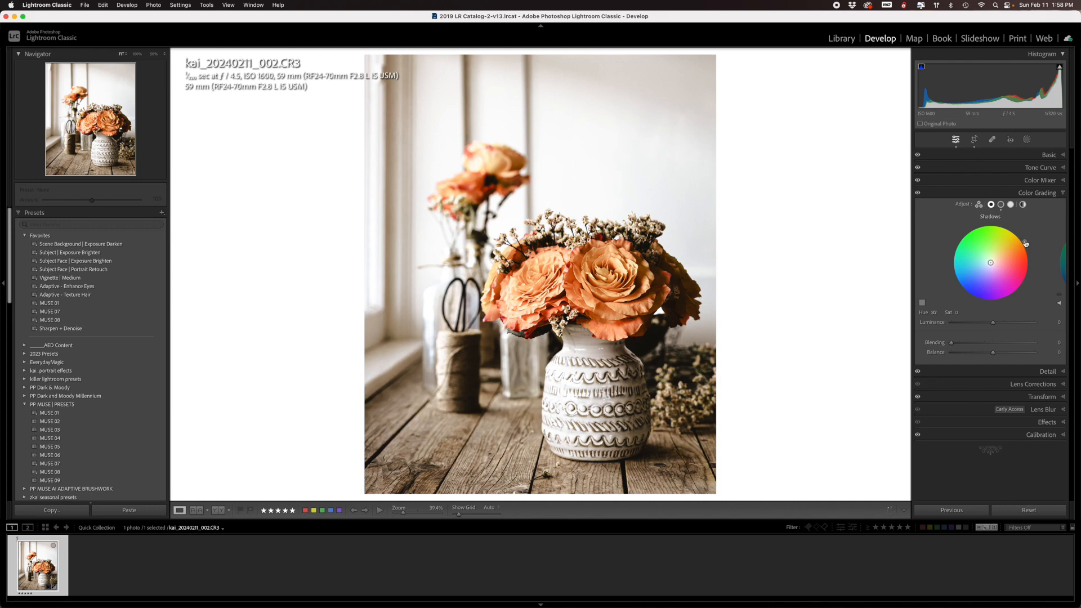
drag(990, 263, 992, 261)
- Compare the photo with and without the shadow grading, the midtone grading and the whole color grade
click(1059, 296)
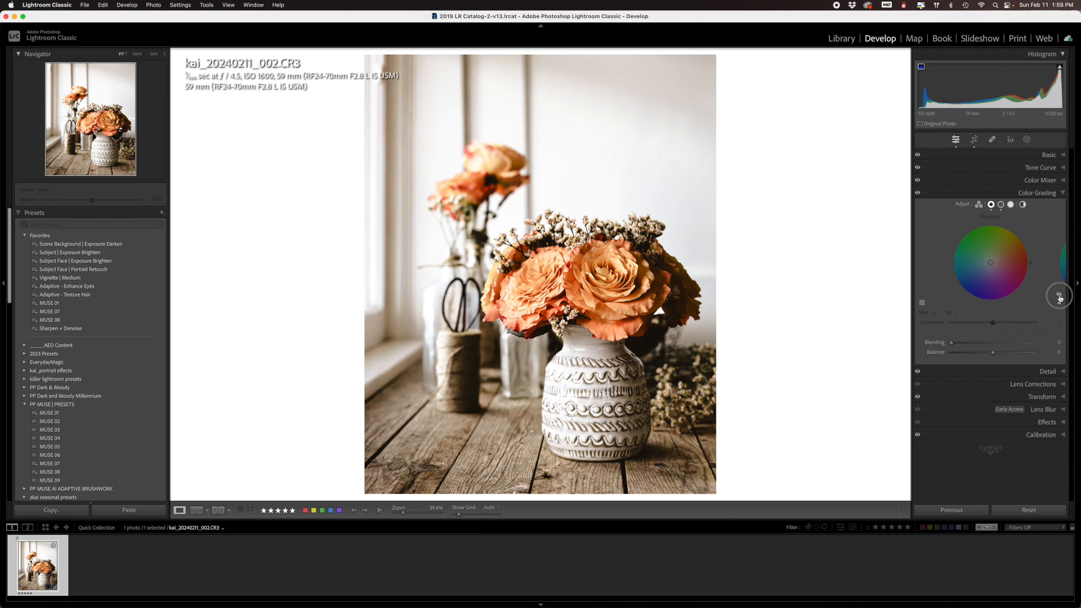
click(1059, 296)
click(1000, 204)
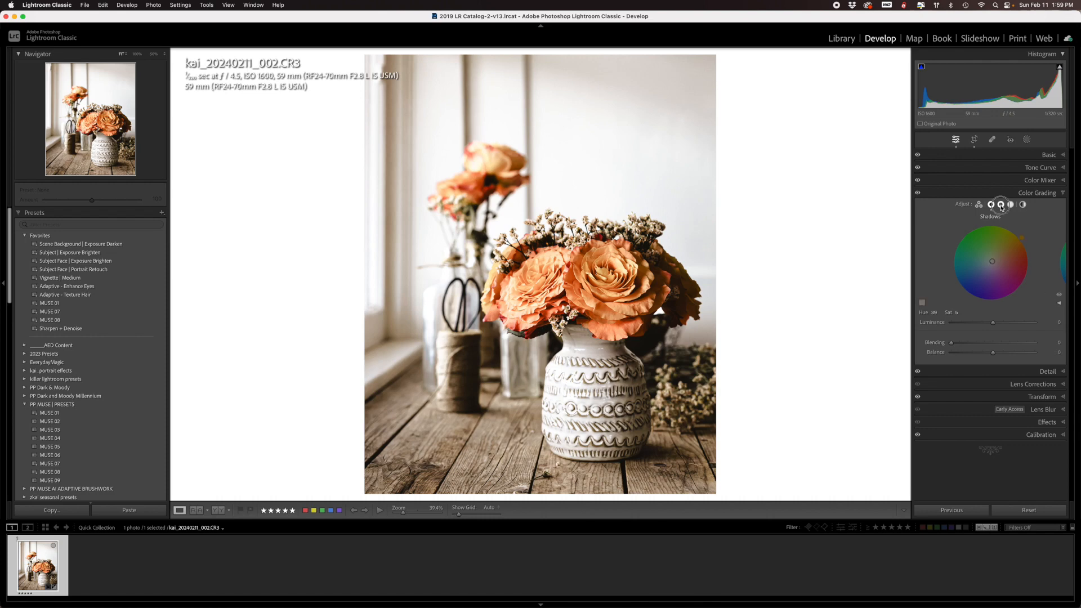
click(1059, 295)
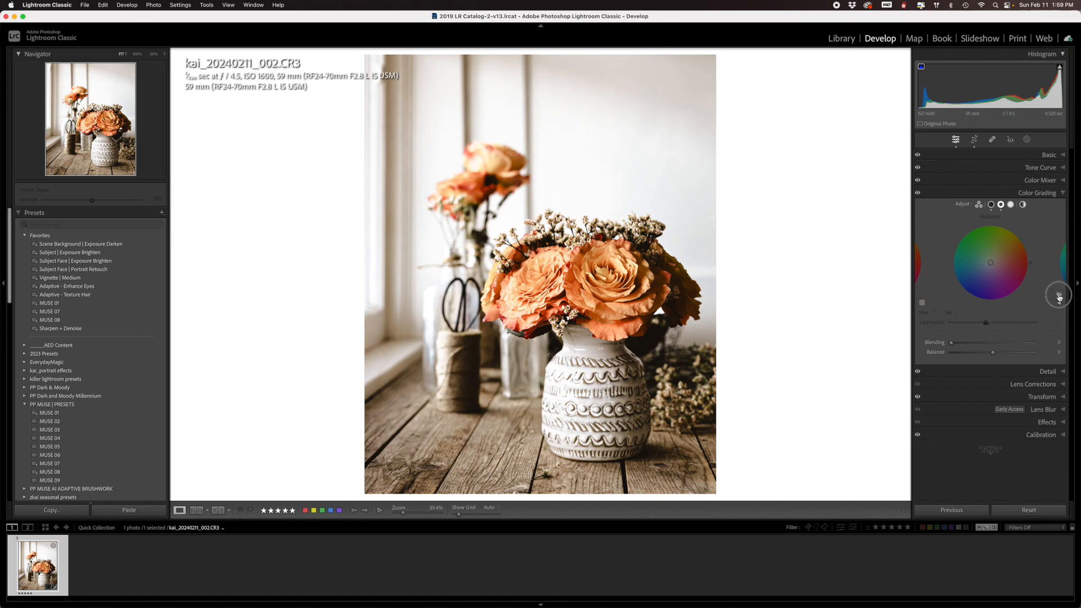
click(1059, 296)
click(918, 194)
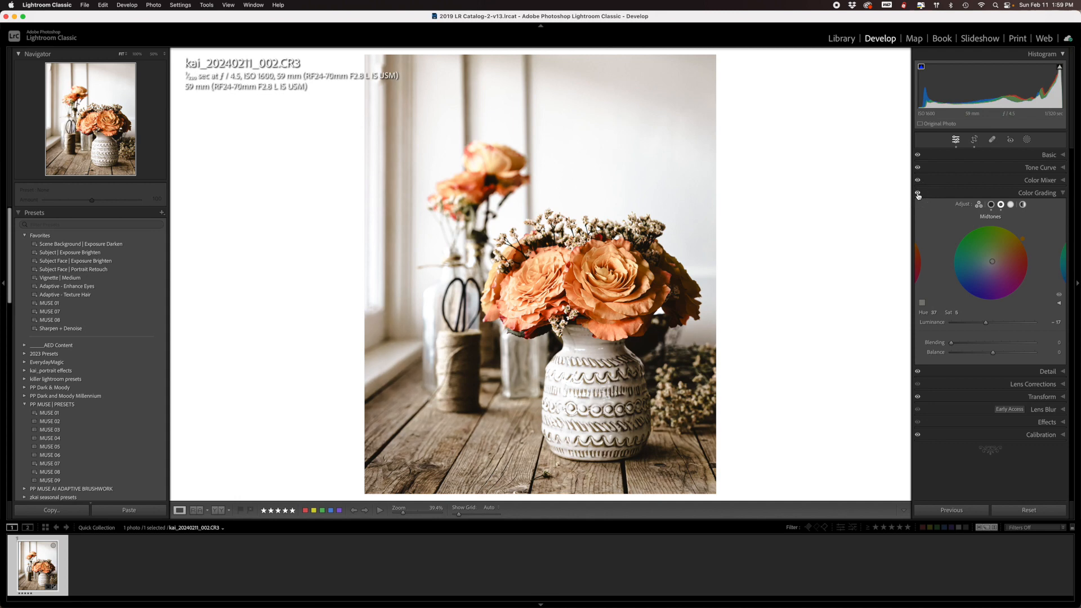
- Add a linear gradient mask that fades in from the photo's right edge to the middle of the bouquet
click(1063, 194)
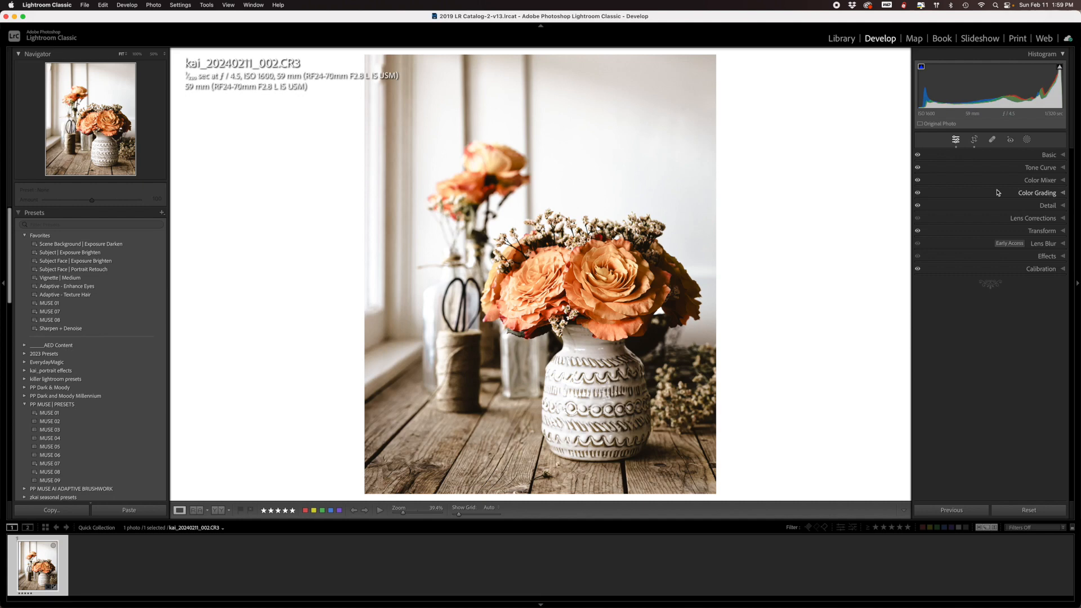
click(1028, 143)
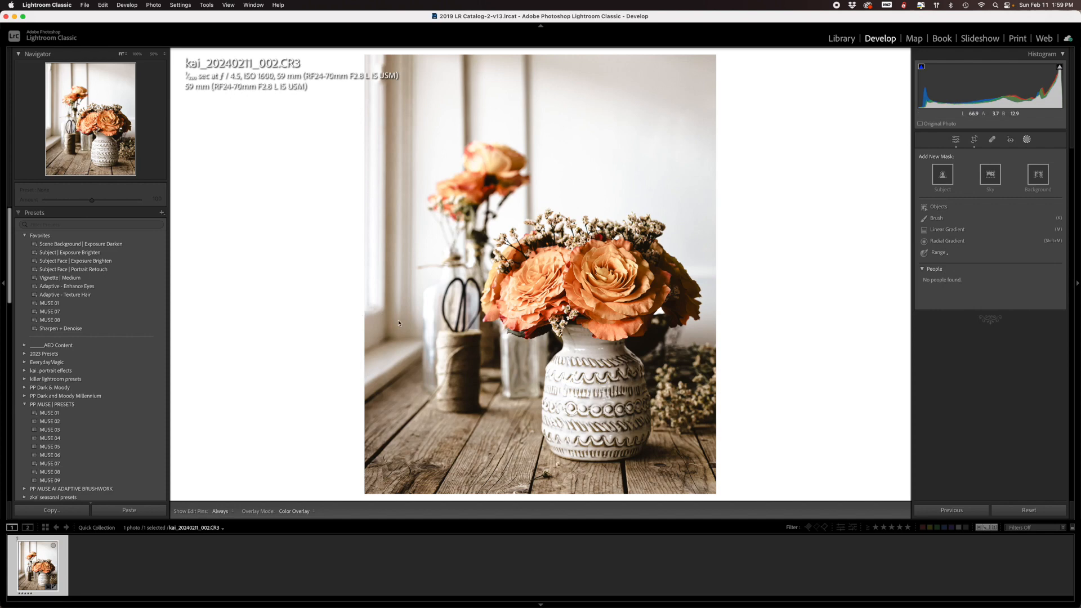
click(951, 230)
click(724, 279)
drag(595, 287, 559, 281)
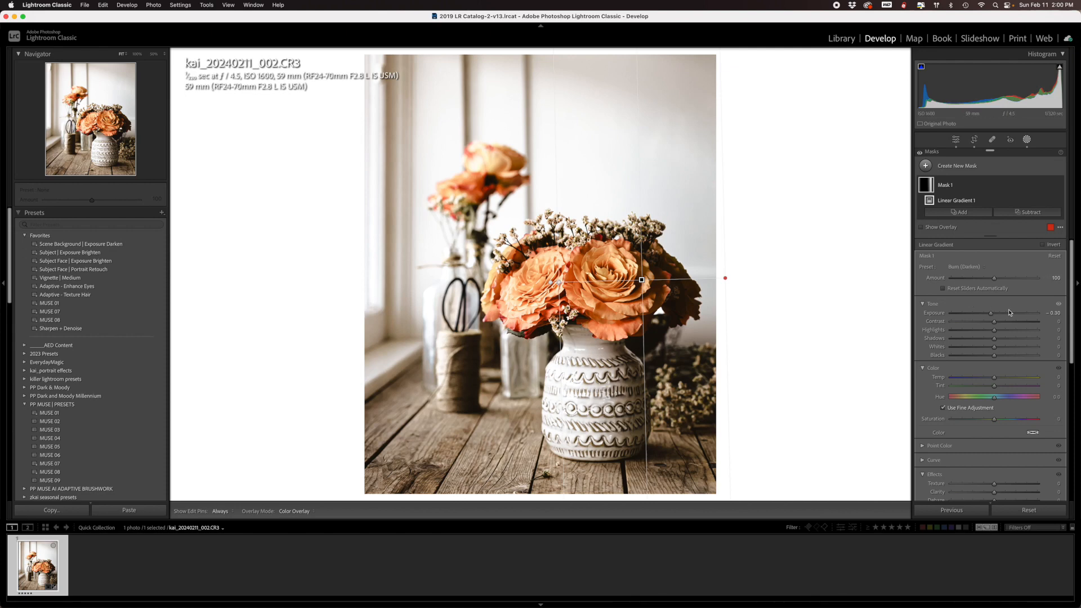
- Darken the gradient mask with the Burn (Darken) preset at an exposure of -0.30 and finish masking
click(962, 269)
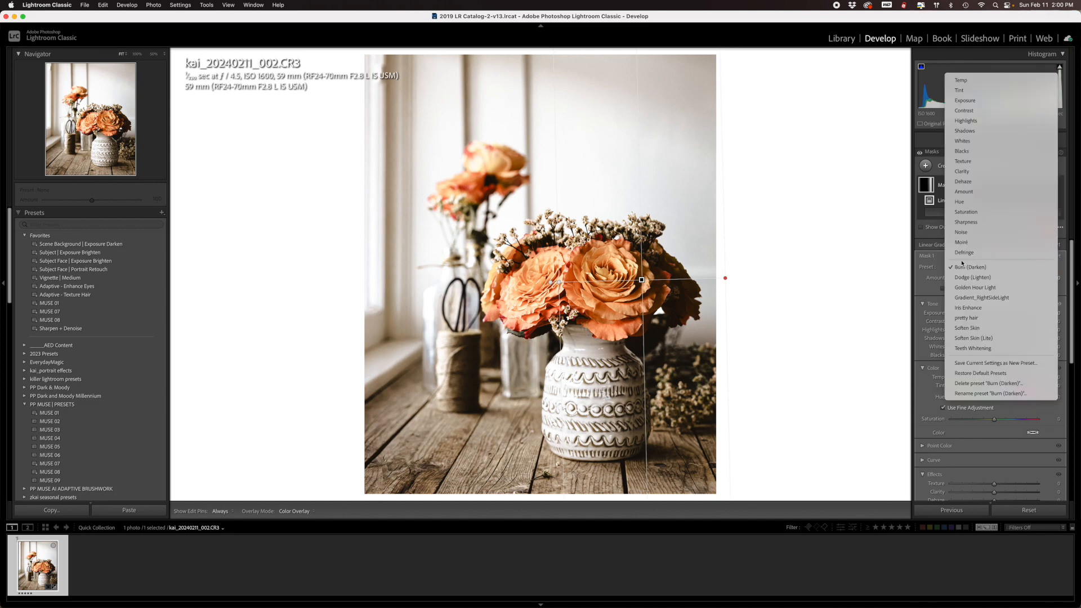
click(961, 268)
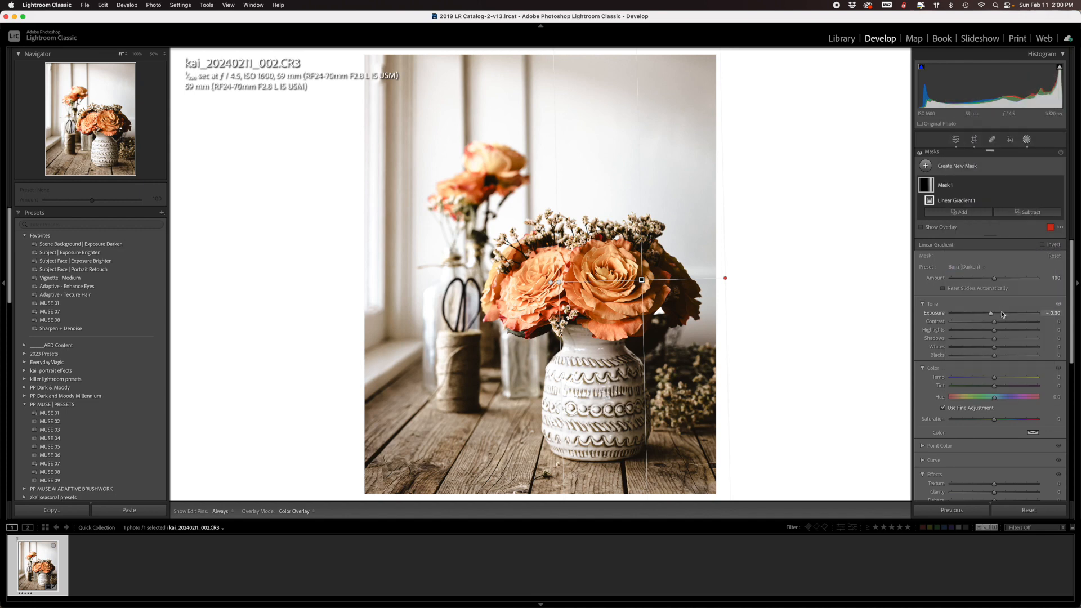
drag(991, 315, 992, 316)
scroll(1002, 366, down, 5)
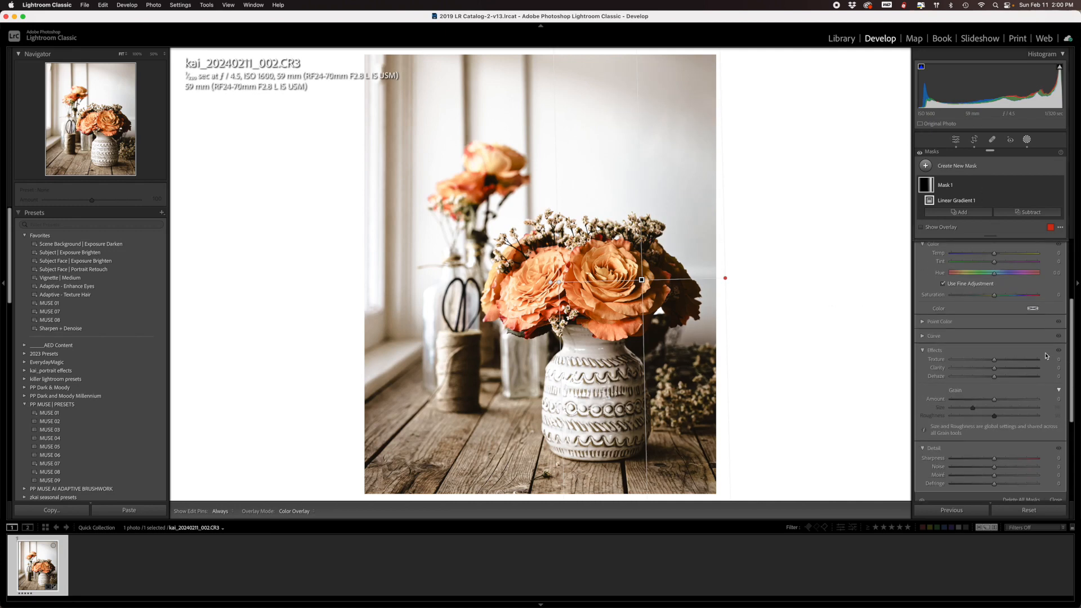
click(1056, 479)
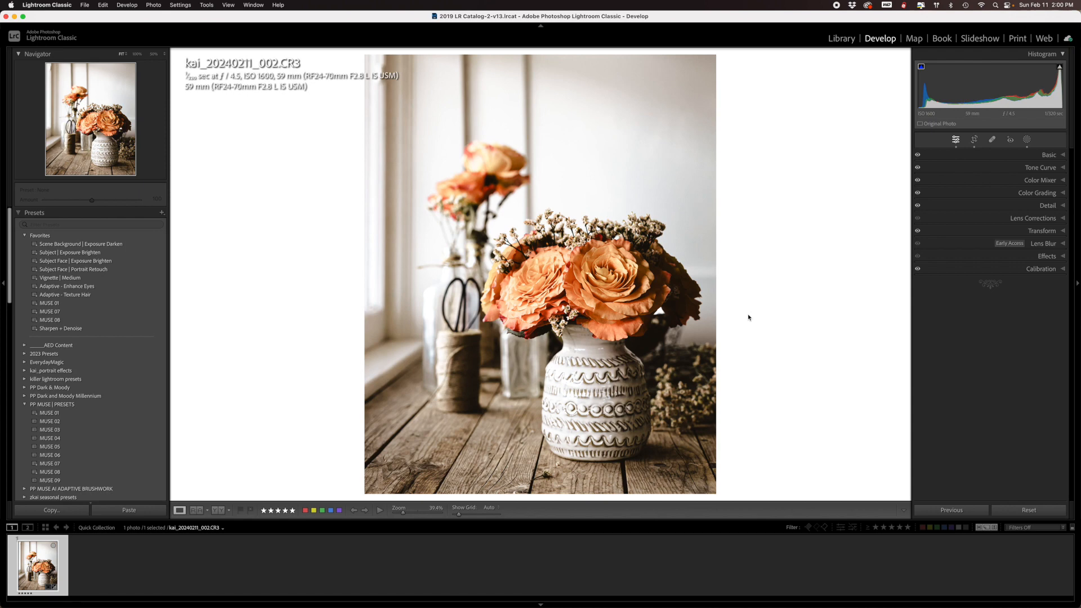
- Compare the edited photo with its original, first in single view and also side by side, and open the basic adjustments
key(backslash)
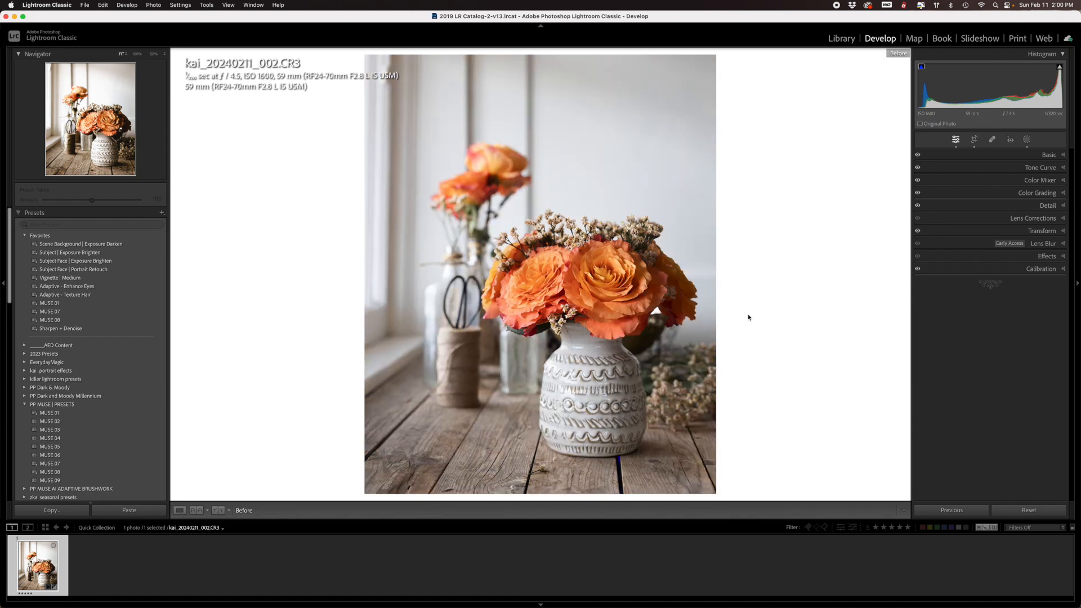
key(backslash)
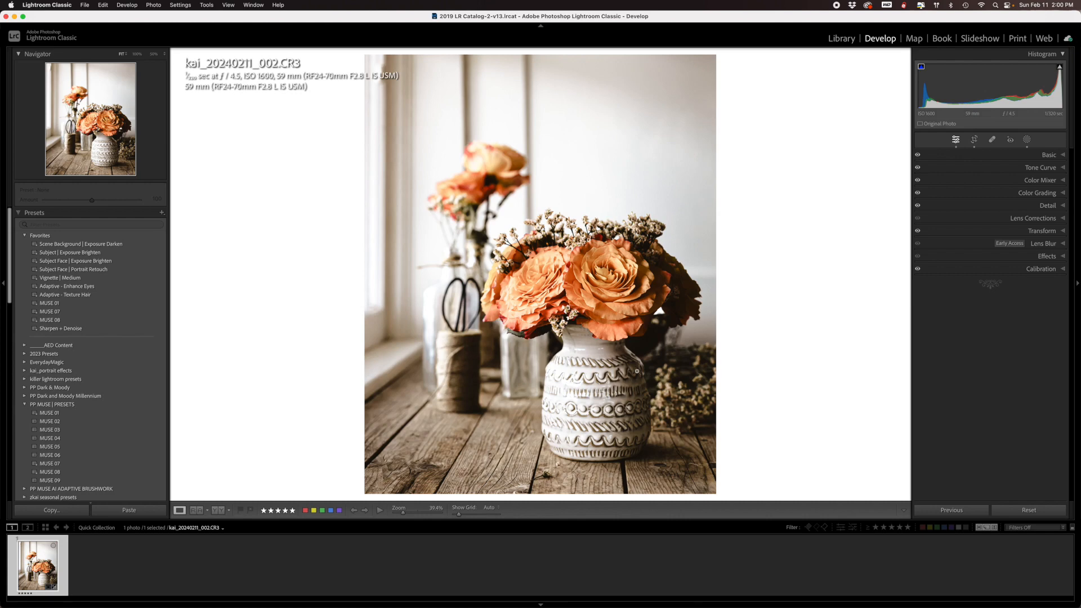
click(215, 510)
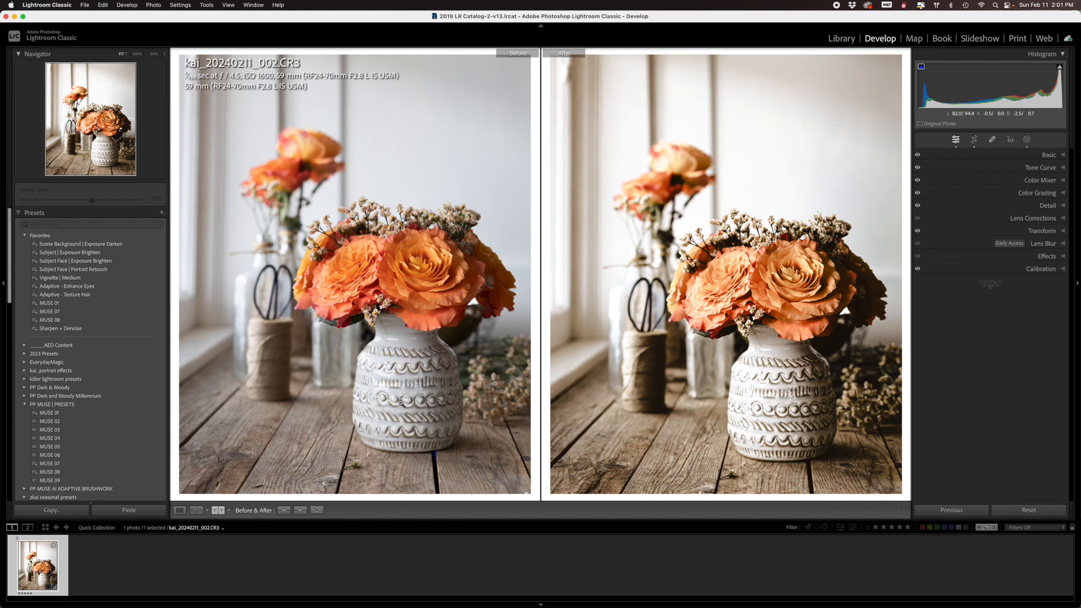
click(1062, 155)
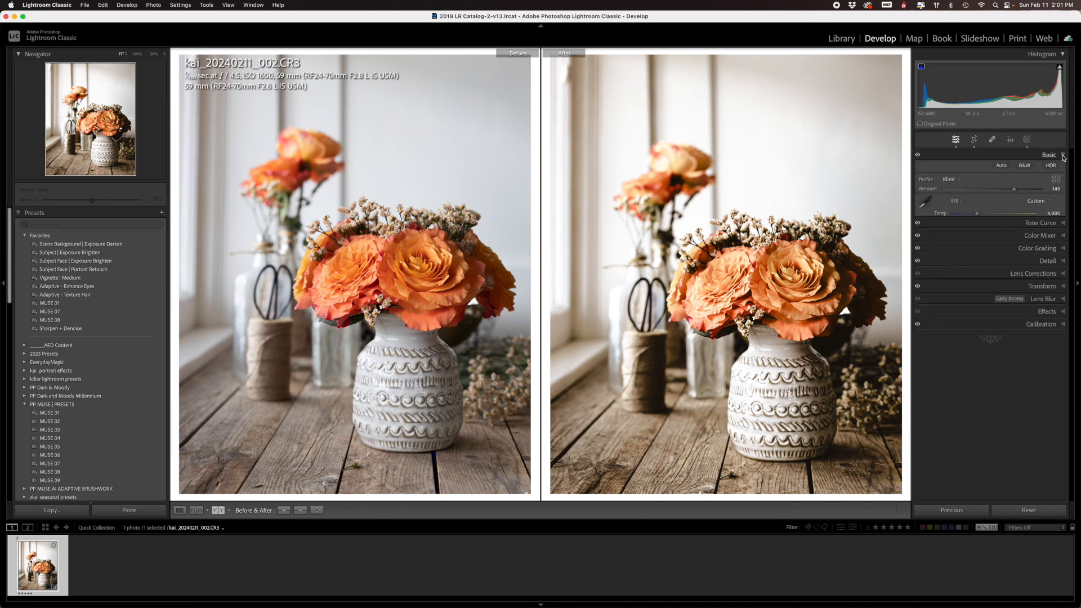